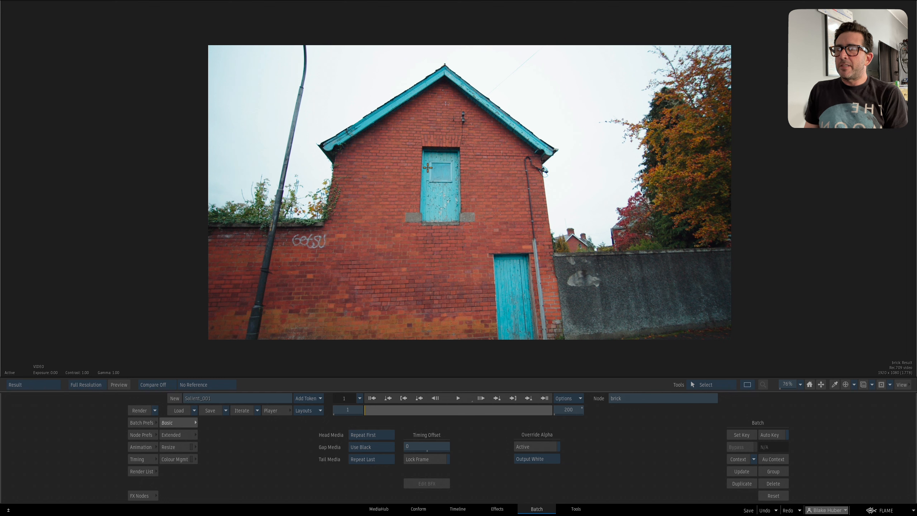
- Add a Master Grade node fed by the brick clip in the batch schematic and open its controls
{"action": "mouse_move", "coordinate": [449, 213]}
{"action": "left_mouse_down"}
{"action": "mouse_move", "coordinate": [445, 200]}
{"action": "mouse_move", "coordinate": [438, 209]}
{"action": "left_mouse_up"}
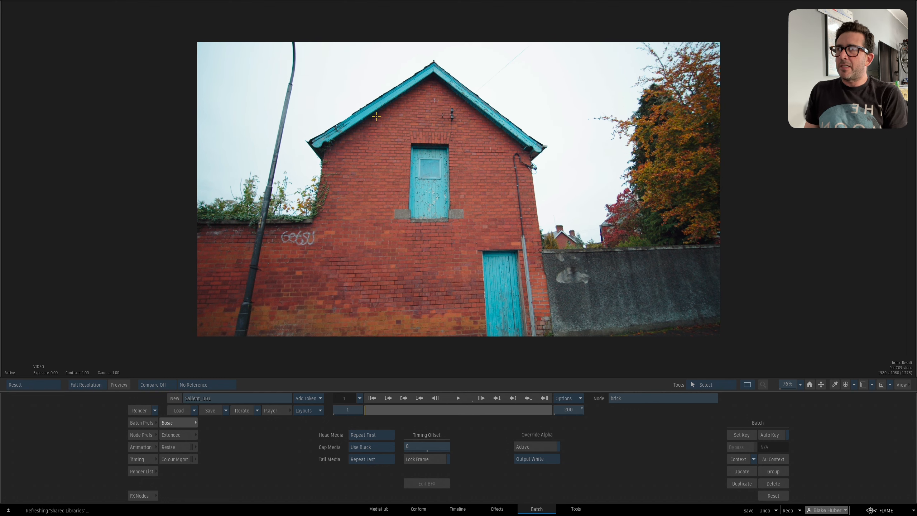
{"action": "scroll", "coordinate": [429, 204], "scroll_direction": "up", "scroll_amount": 3}
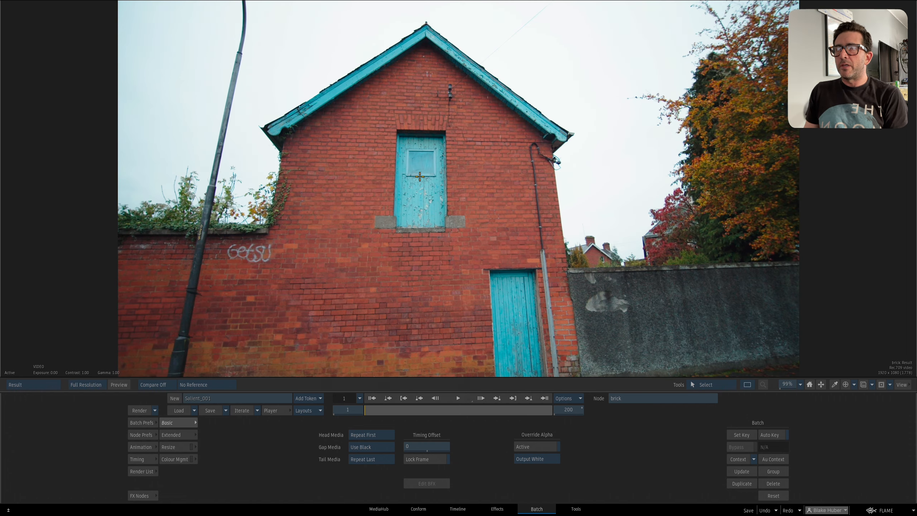
{"action": "key", "text": "Escape"}
{"action": "left_click_drag", "start_coordinate": [440, 256], "coordinate": [428, 222]}
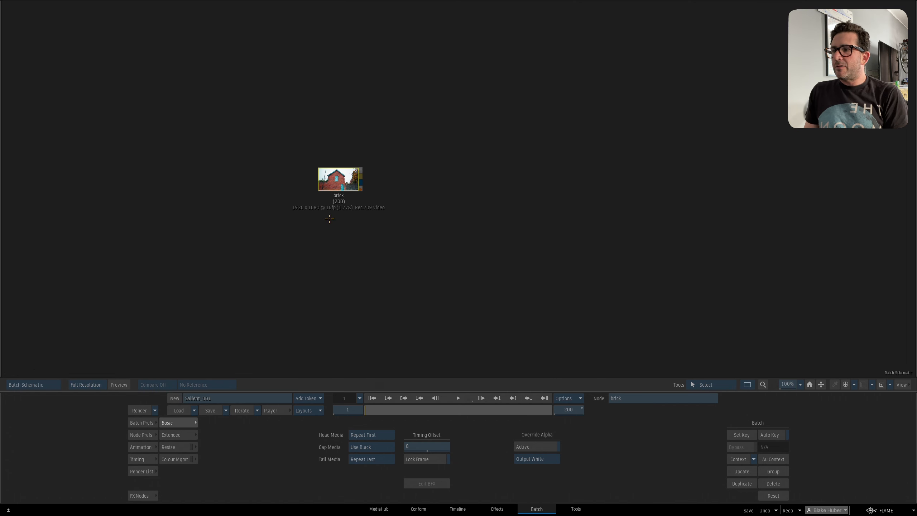
{"action": "left_click", "coordinate": [142, 495]}
{"action": "mouse_move", "coordinate": [336, 174]}
{"action": "left_mouse_down"}
{"action": "mouse_move", "coordinate": [342, 168]}
{"action": "mouse_move", "coordinate": [338, 177]}
{"action": "left_mouse_up"}
{"action": "scroll", "coordinate": [487, 454], "scroll_direction": "right", "scroll_amount": 5}
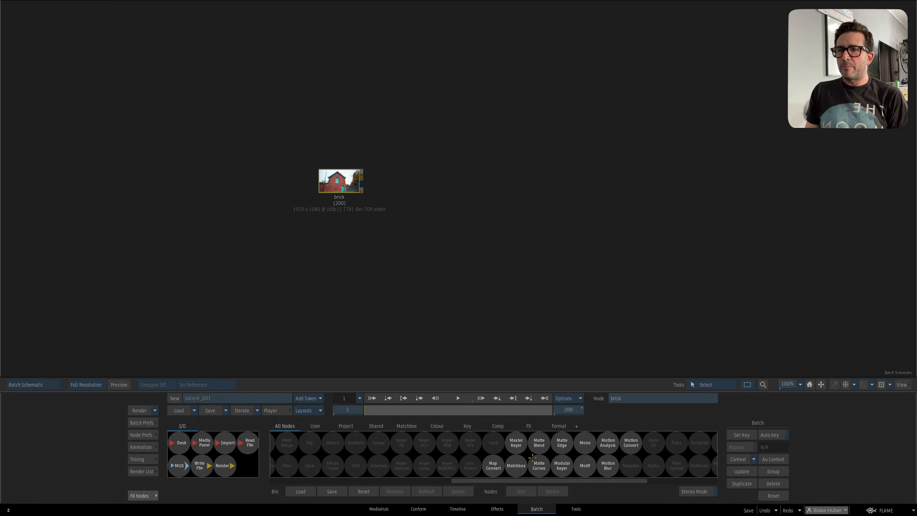
{"action": "left_click", "coordinate": [411, 427]}
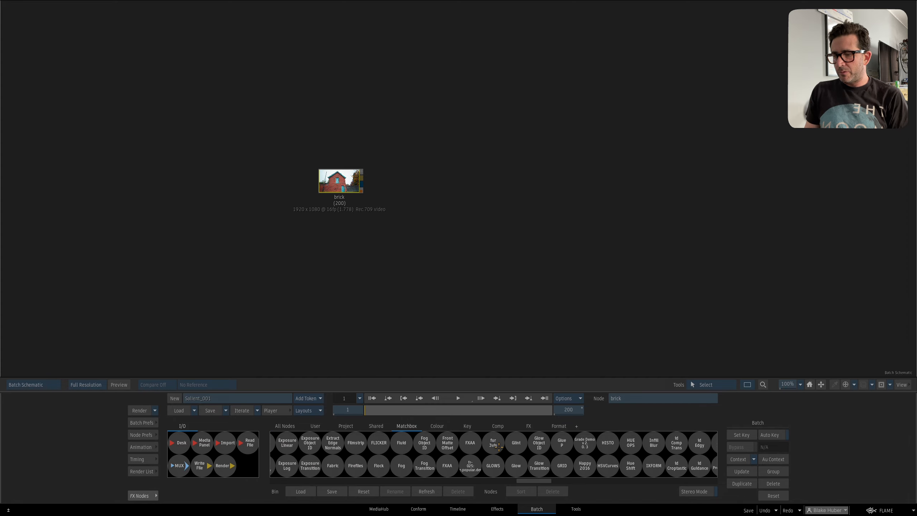
{"action": "scroll", "coordinate": [498, 448], "scroll_direction": "right", "scroll_amount": 3}
{"action": "left_click_drag", "start_coordinate": [516, 444], "coordinate": [396, 194]}
{"action": "double_click", "coordinate": [396, 193]}
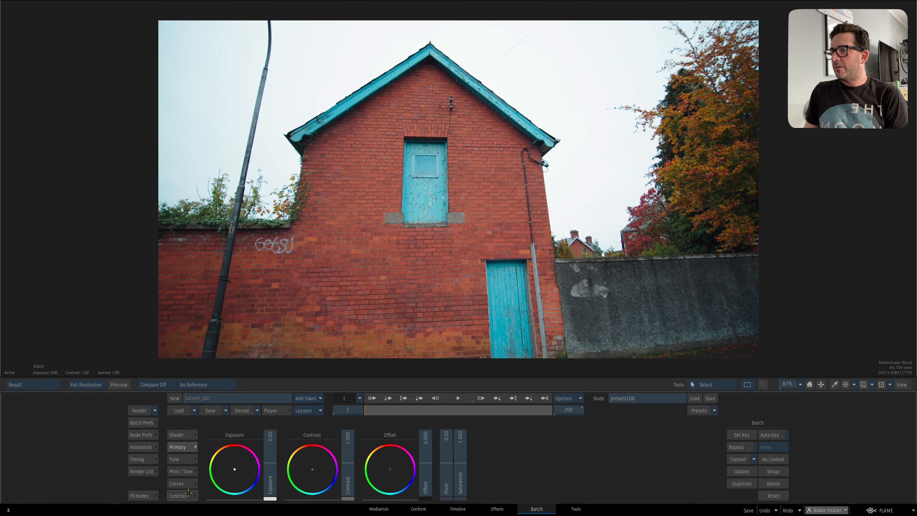
- Shift the turquoise doors and roof trim to green with the Master Grade's hue-versus-hue curve
{"action": "left_click", "coordinate": [180, 483]}
{"action": "left_click", "coordinate": [216, 447]}
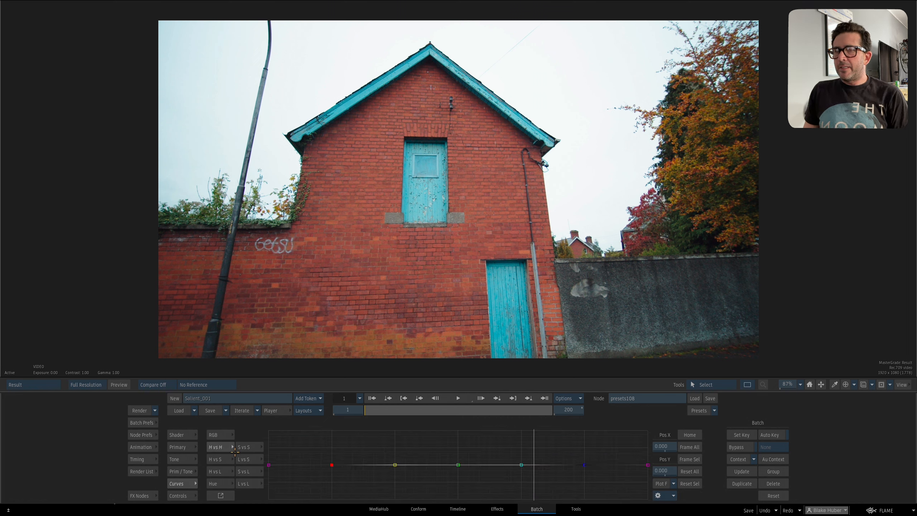
{"action": "left_click", "coordinate": [428, 203]}
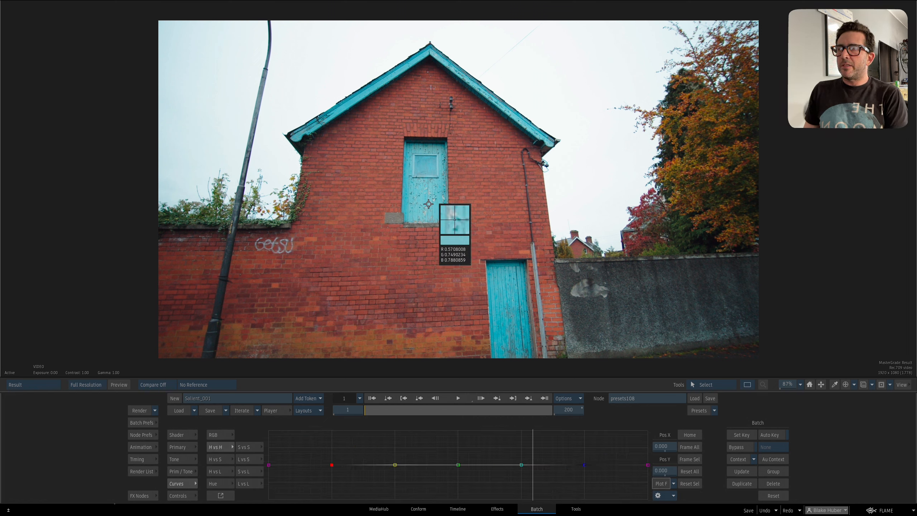
{"action": "mouse_move", "coordinate": [537, 465]}
{"action": "left_mouse_down"}
{"action": "mouse_move", "coordinate": [535, 456]}
{"action": "mouse_move", "coordinate": [535, 477]}
{"action": "left_mouse_up"}
{"action": "scroll", "coordinate": [404, 163], "scroll_direction": "up", "scroll_amount": 3}
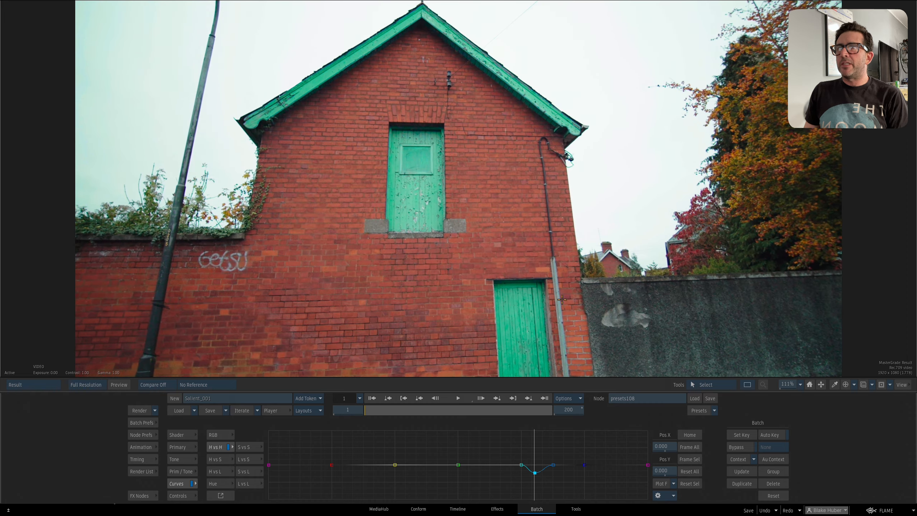
{"action": "scroll", "coordinate": [403, 164], "scroll_direction": "down", "scroll_amount": 1}
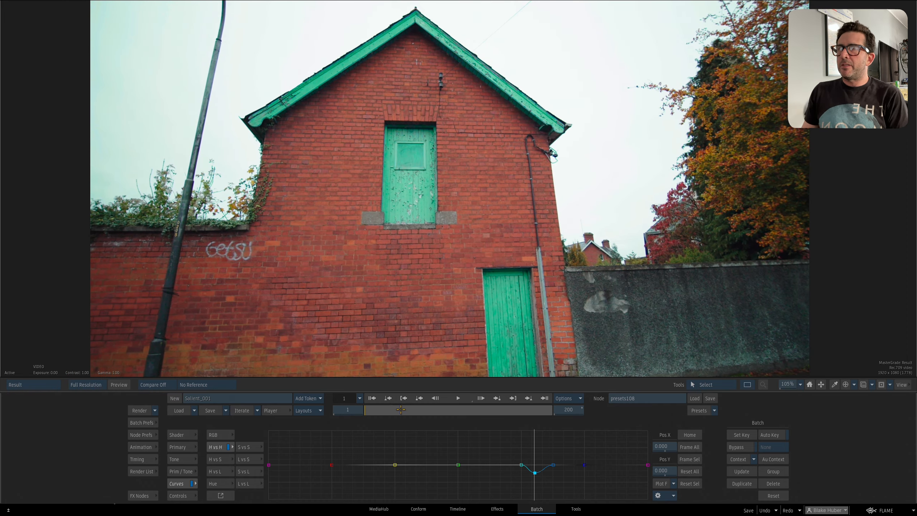
{"action": "left_click_drag", "start_coordinate": [401, 409], "coordinate": [364, 410]}
- Add a GMask Tracer node fed by the brick clip below the Master Grade node and open it
{"action": "key", "text": "Escape"}
{"action": "left_click_drag", "start_coordinate": [485, 268], "coordinate": [474, 235]}
{"action": "left_click_drag", "start_coordinate": [421, 169], "coordinate": [434, 160]}
{"action": "left_click", "coordinate": [141, 495]}
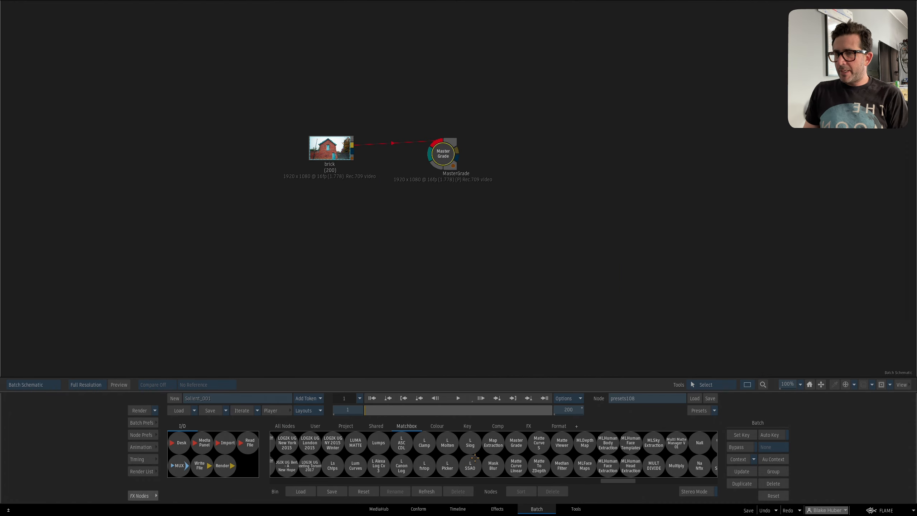
{"action": "left_click", "coordinate": [286, 426]}
{"action": "key", "text": "g"}
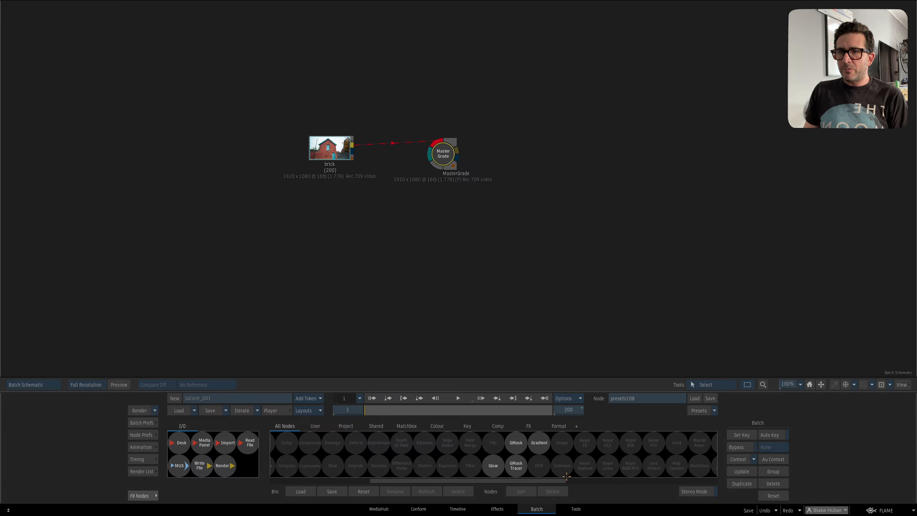
{"action": "left_click_drag", "start_coordinate": [517, 468], "coordinate": [465, 296]}
{"action": "double_click", "coordinate": [474, 310]}
- Draw a closed four-point GMask loosely around the upper door and its sill
{"action": "double_click", "coordinate": [460, 465]}
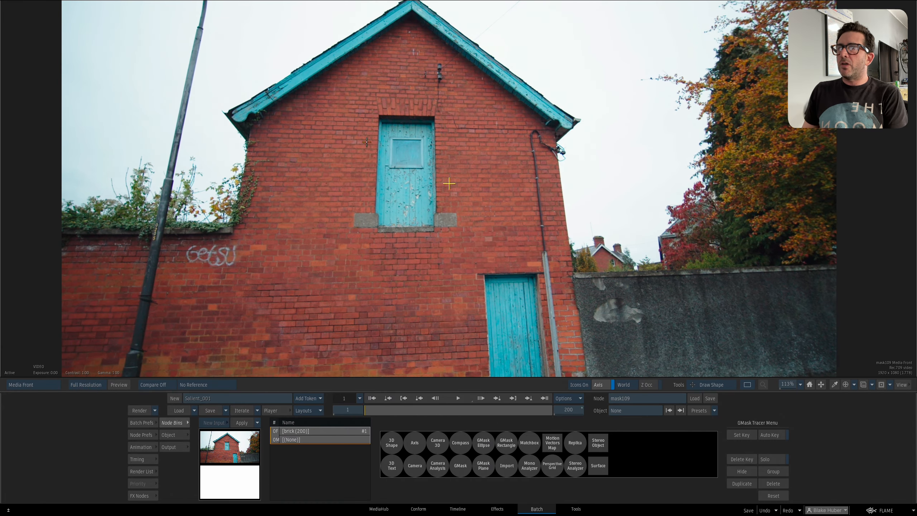
{"action": "left_click", "coordinate": [361, 105]}
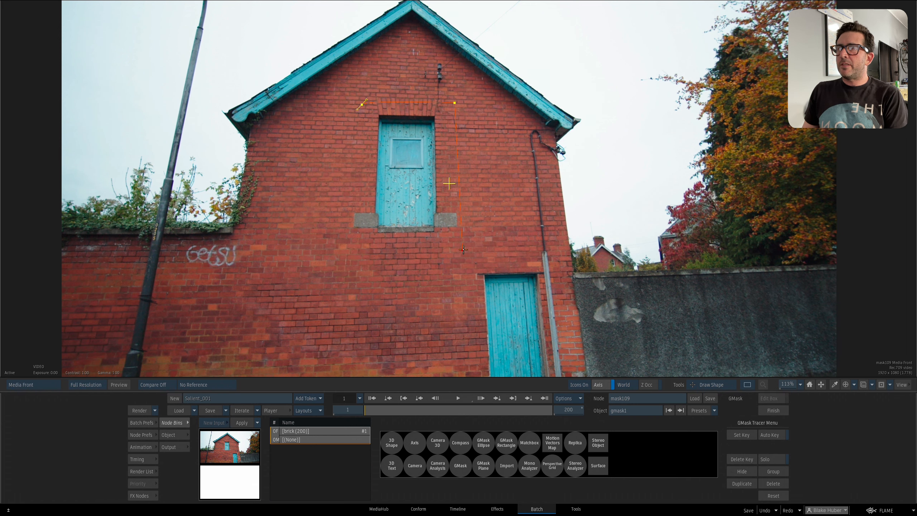
{"action": "left_click", "coordinate": [362, 105]}
- Add a tracer analysis to the upper door's GMask
{"action": "key", "text": "F8"}
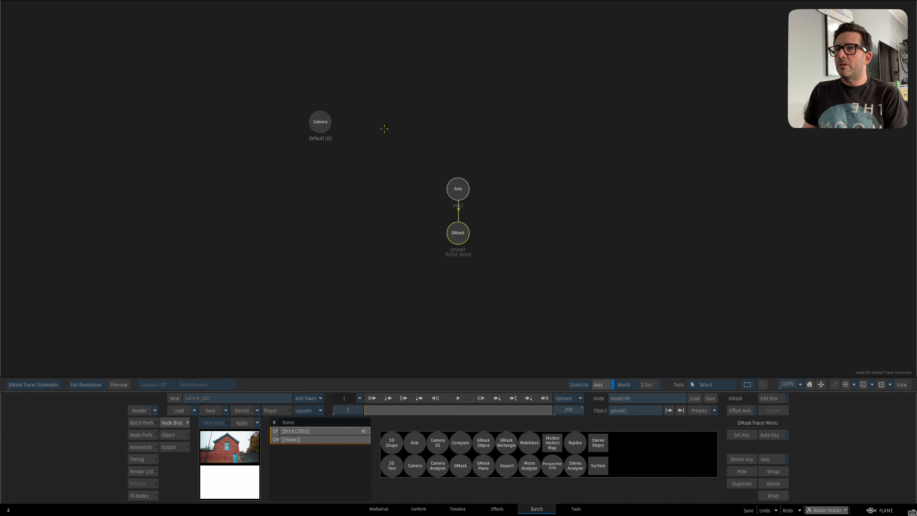
{"action": "double_click", "coordinate": [459, 230]}
{"action": "key", "text": "F1"}
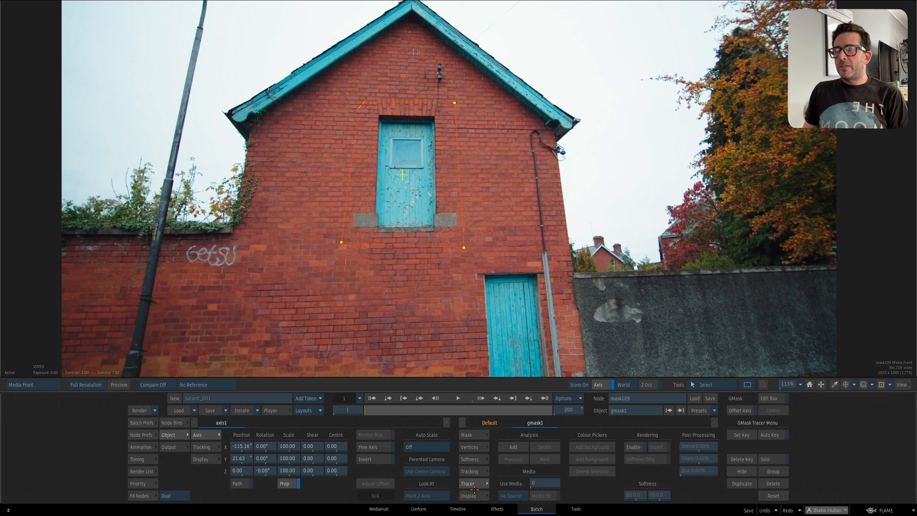
{"action": "left_click", "coordinate": [514, 447]}
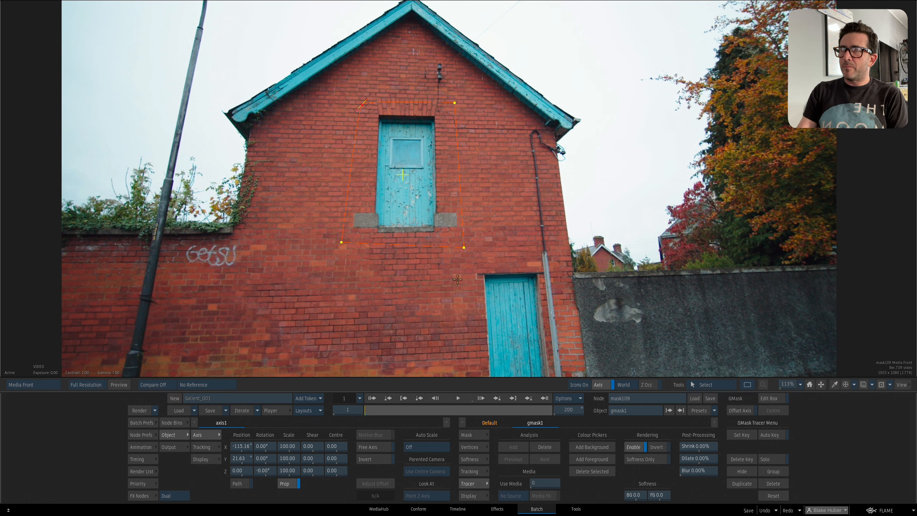
- Place the tracer's foreground colour picker on the upper door and the background picker on the adjacent brickwork
{"action": "key", "text": "F7"}
{"action": "left_click_drag", "start_coordinate": [394, 181], "coordinate": [371, 183]}
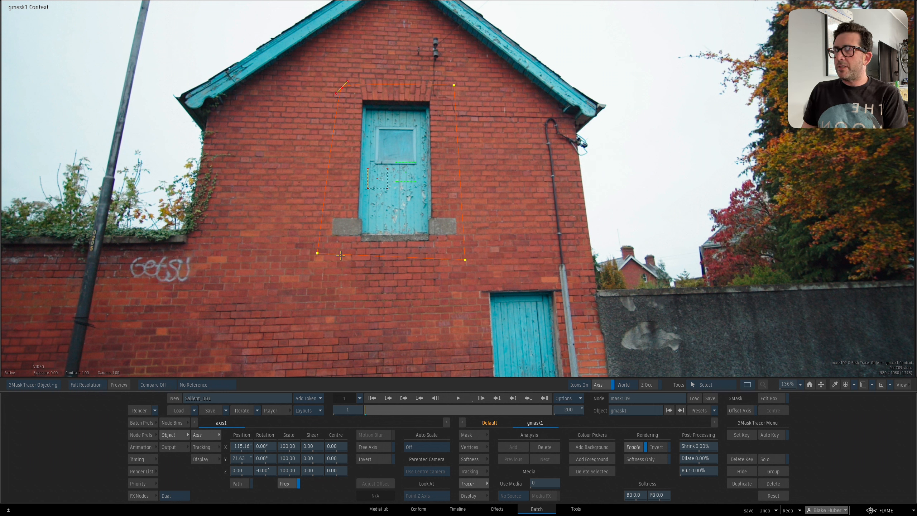
{"action": "left_click_drag", "start_coordinate": [377, 179], "coordinate": [442, 193]}
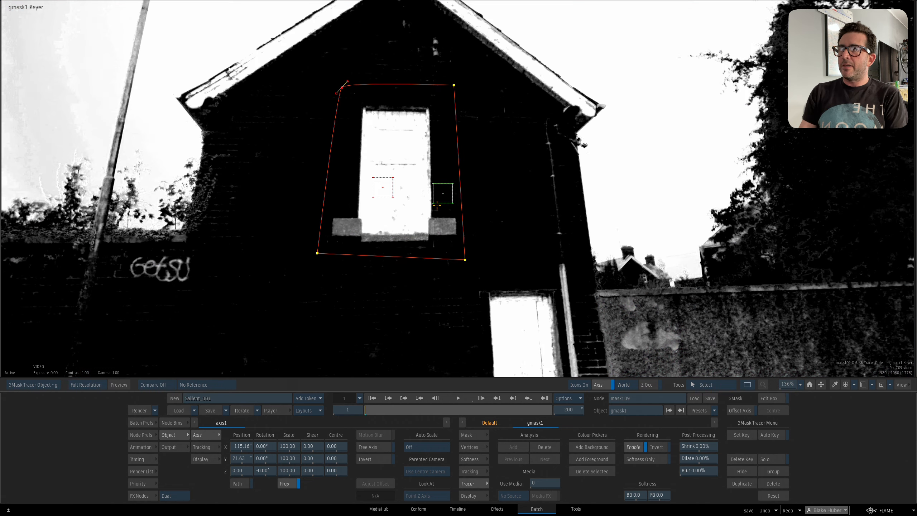
{"action": "left_click_drag", "start_coordinate": [385, 179], "coordinate": [405, 155]}
{"action": "left_click_drag", "start_coordinate": [443, 194], "coordinate": [453, 203]}
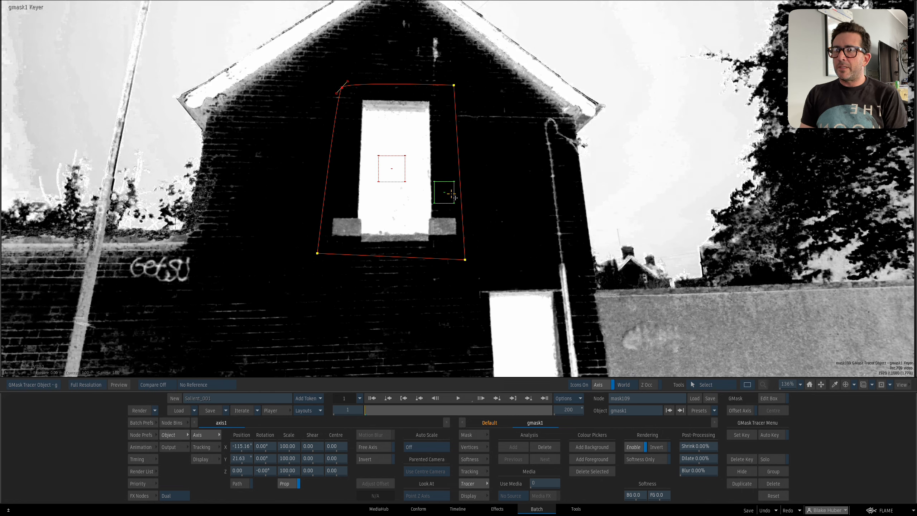
- Add a second foreground colour picker on the sill beneath the upper door and fine-tune the background picker on the bricks
{"action": "left_click", "coordinate": [592, 460]}
{"action": "left_click_drag", "start_coordinate": [375, 169], "coordinate": [384, 224]}
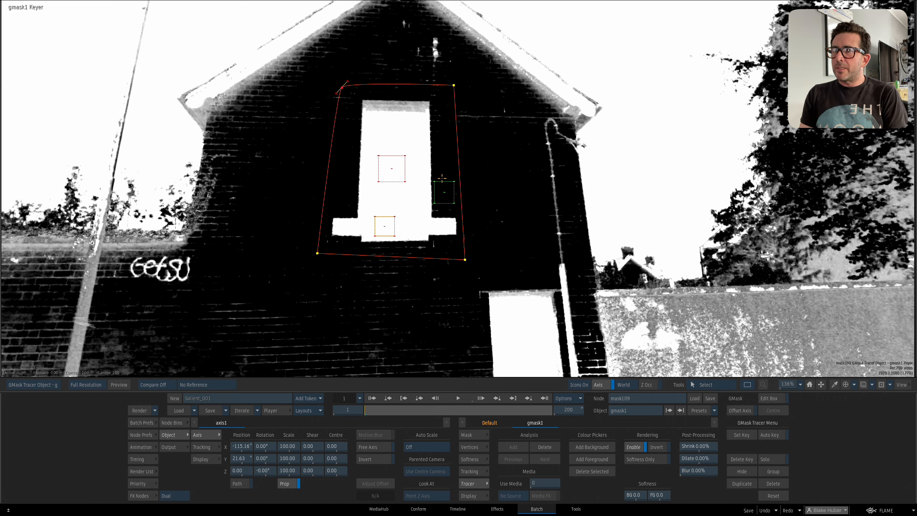
{"action": "left_click_drag", "start_coordinate": [442, 178], "coordinate": [443, 176]}
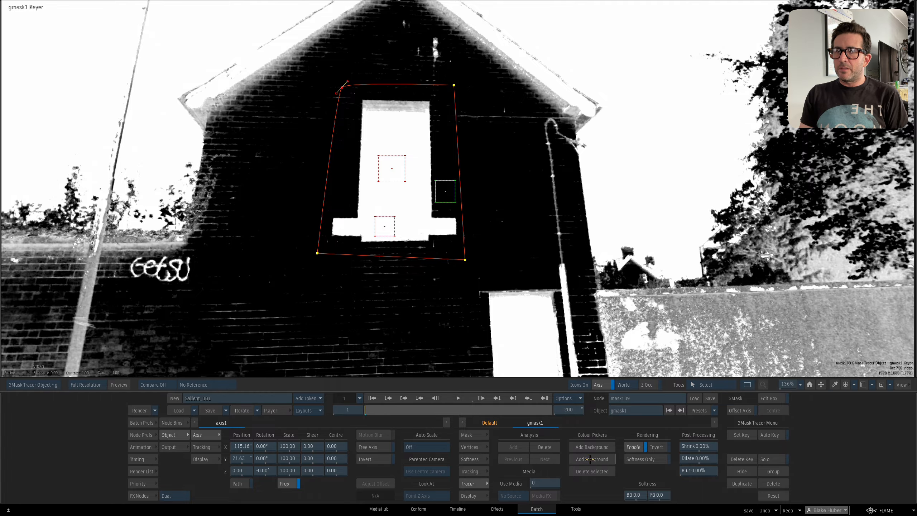
- Add a second background colour picker, place both background pickers on brick outside the mask, and enlarge the door's foreground picker
{"action": "left_click", "coordinate": [591, 447]}
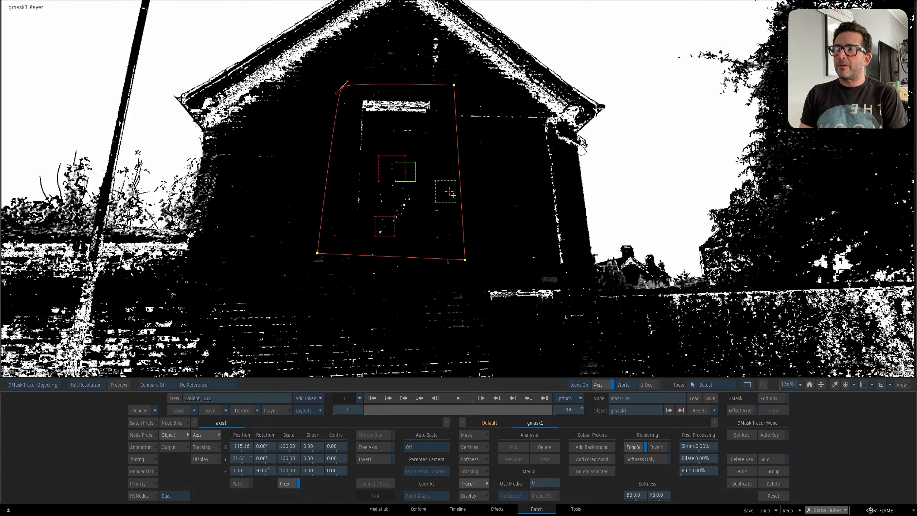
{"action": "left_click_drag", "start_coordinate": [449, 191], "coordinate": [488, 202]}
{"action": "left_click_drag", "start_coordinate": [409, 169], "coordinate": [477, 95]}
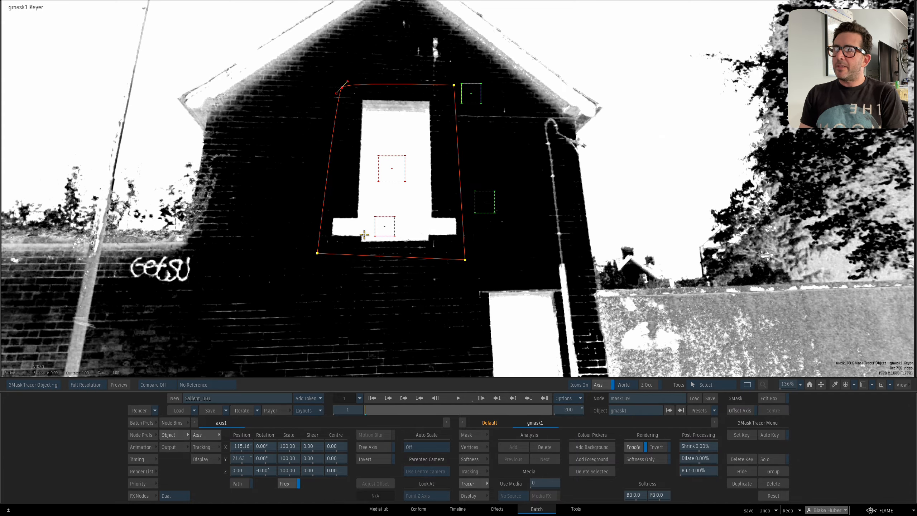
{"action": "left_click_drag", "start_coordinate": [391, 168], "coordinate": [411, 126]}
{"action": "left_click_drag", "start_coordinate": [411, 162], "coordinate": [413, 165]}
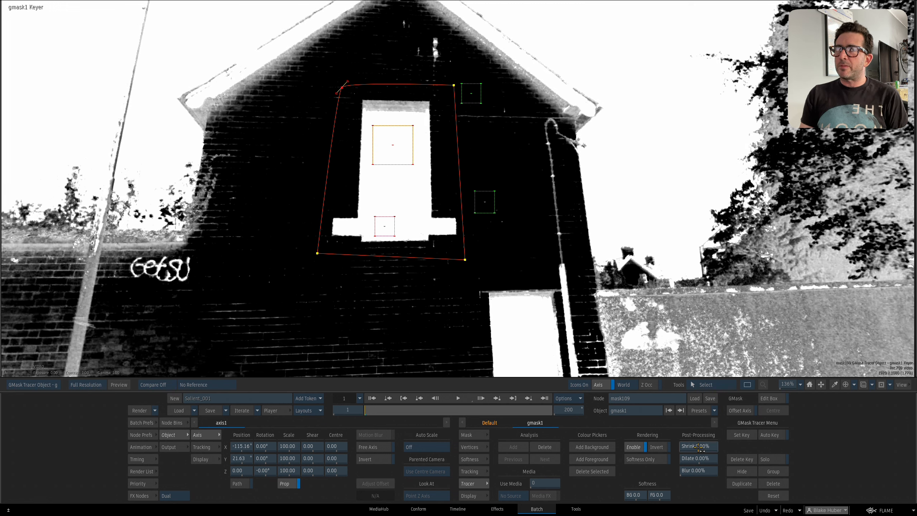
- Refine the tracer matte with 0.29% shrink, 0.39% dilate and 0.90% blur
{"action": "left_click_drag", "start_coordinate": [700, 446], "coordinate": [709, 471]}
{"action": "left_click", "coordinate": [701, 474]}
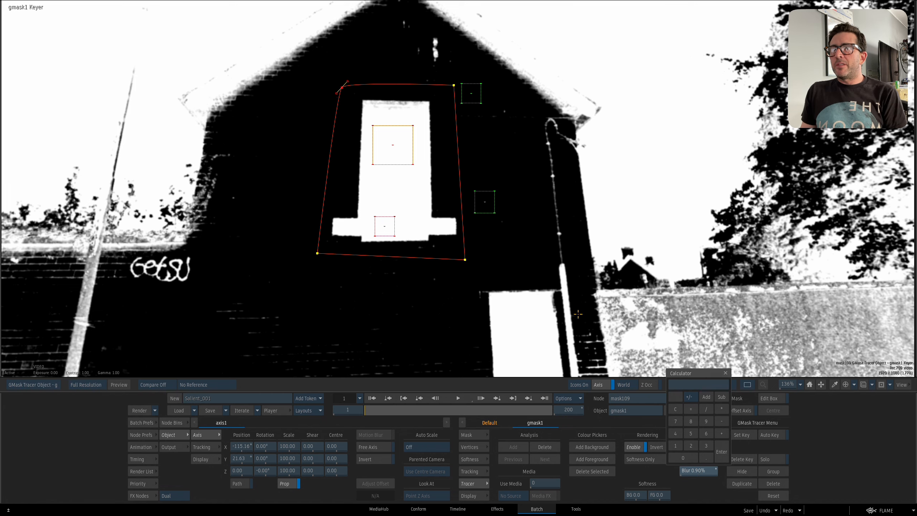
{"action": "key", "text": "Escape"}
{"action": "key", "text": "Escape"}
- Add an Image node fed by the brick clip below the GMask Tracer node and open it
{"action": "left_click_drag", "start_coordinate": [571, 306], "coordinate": [563, 259]}
{"action": "left_click_drag", "start_coordinate": [459, 258], "coordinate": [437, 179]}
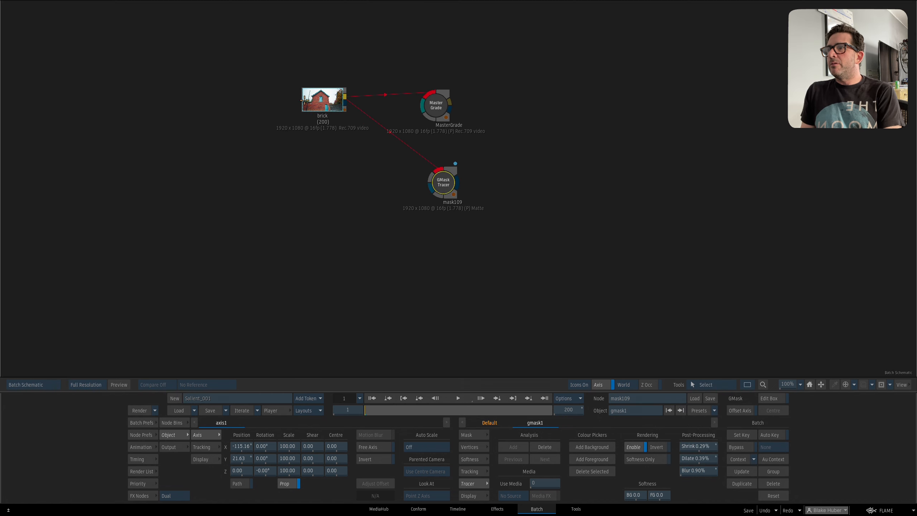
{"action": "left_click_drag", "start_coordinate": [305, 99], "coordinate": [279, 104]}
{"action": "left_click", "coordinate": [143, 495]}
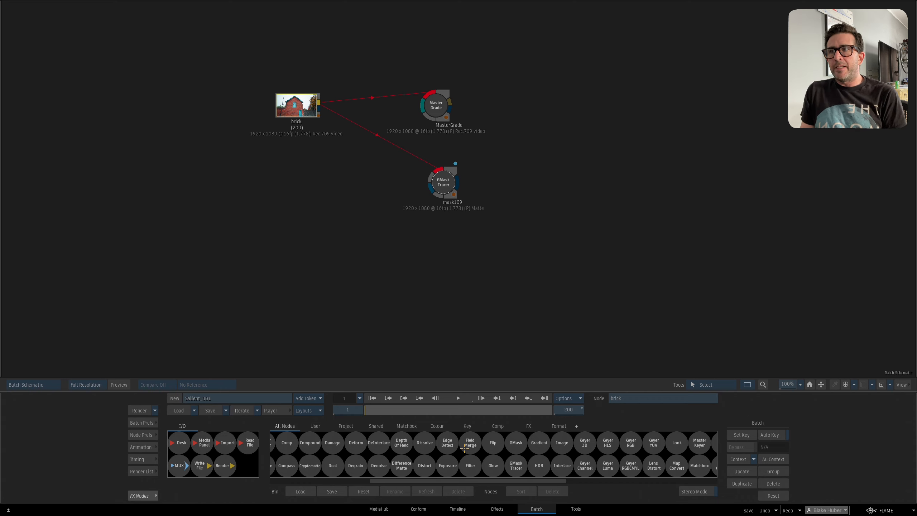
{"action": "left_click_drag", "start_coordinate": [303, 102], "coordinate": [266, 124]}
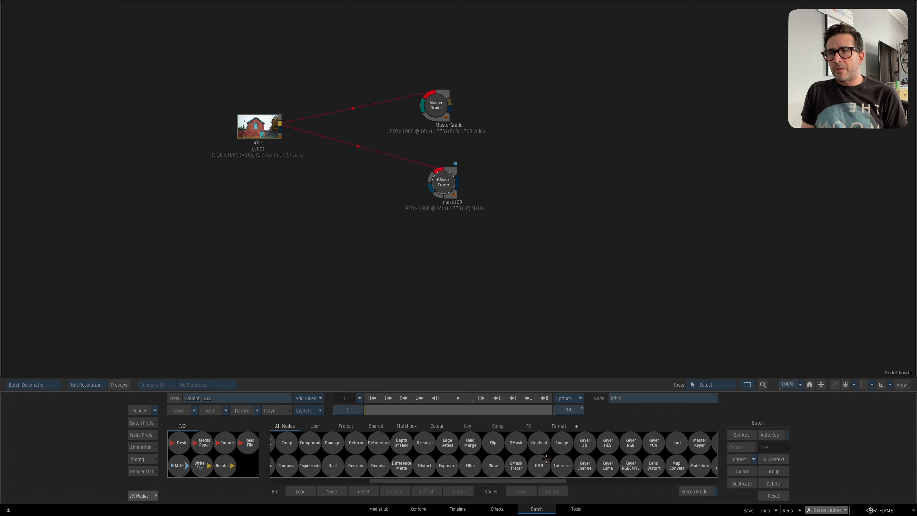
{"action": "left_click_drag", "start_coordinate": [555, 436], "coordinate": [422, 298]}
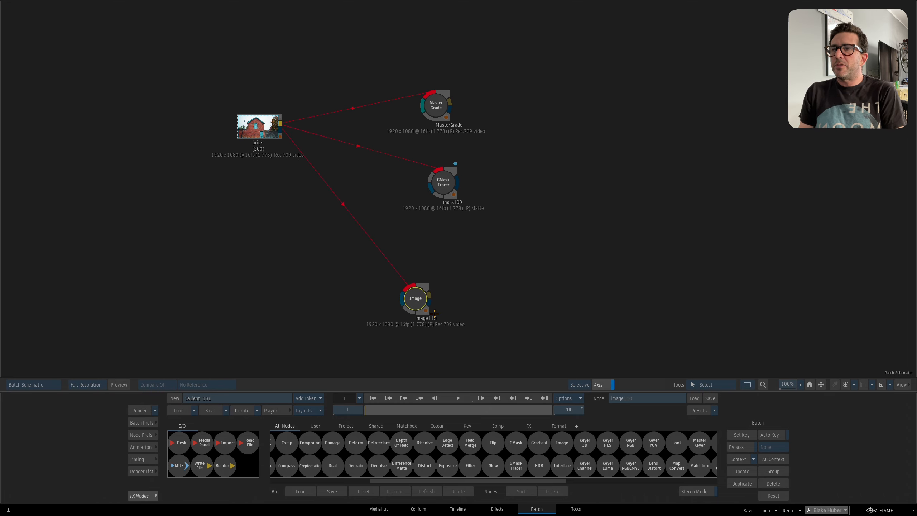
{"action": "double_click", "coordinate": [419, 298]}
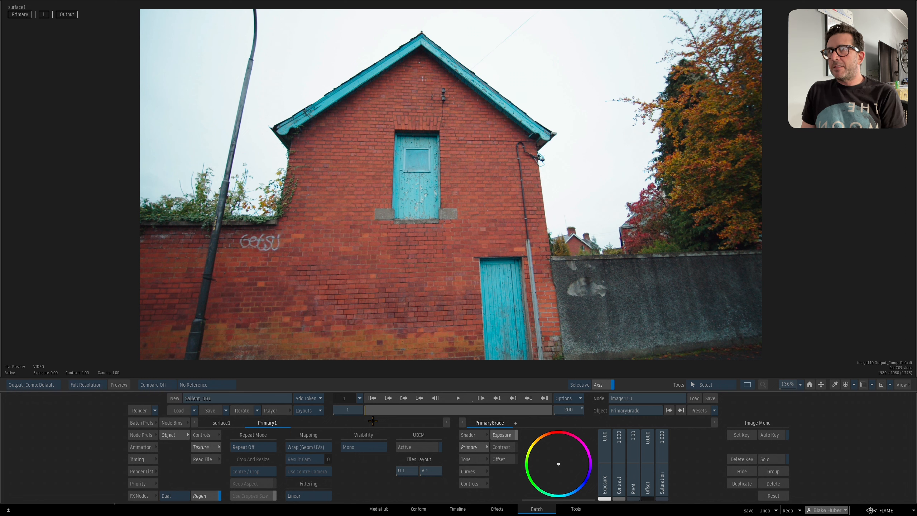
- Add a selective to the surface in the Image node's schematic, beside the primary grade
{"action": "left_click_drag", "start_coordinate": [473, 261], "coordinate": [483, 256]}
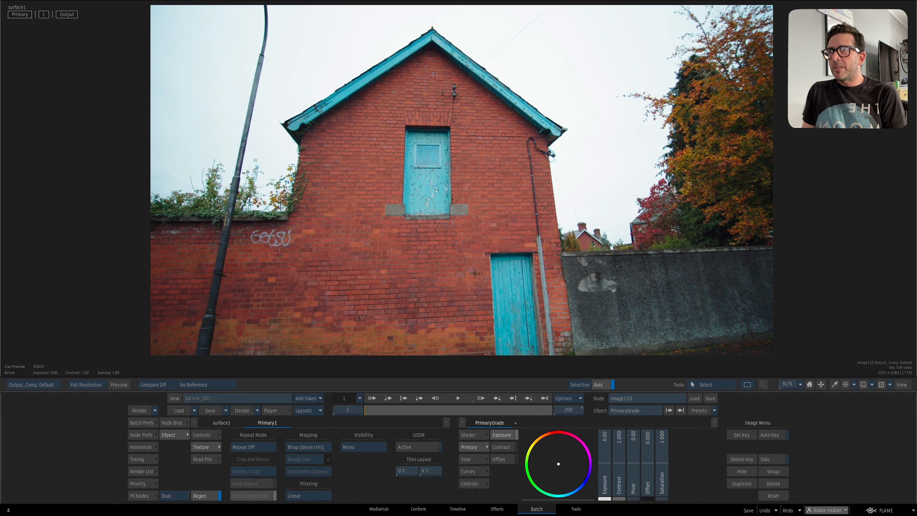
{"action": "key", "text": "Tab"}
{"action": "mouse_move", "coordinate": [457, 232]}
{"action": "left_mouse_down"}
{"action": "mouse_move", "coordinate": [456, 246]}
{"action": "mouse_move", "coordinate": [461, 242]}
{"action": "left_mouse_up"}
{"action": "mouse_move", "coordinate": [462, 192]}
{"action": "left_mouse_down"}
{"action": "mouse_move", "coordinate": [458, 203]}
{"action": "mouse_move", "coordinate": [466, 191]}
{"action": "left_mouse_up"}
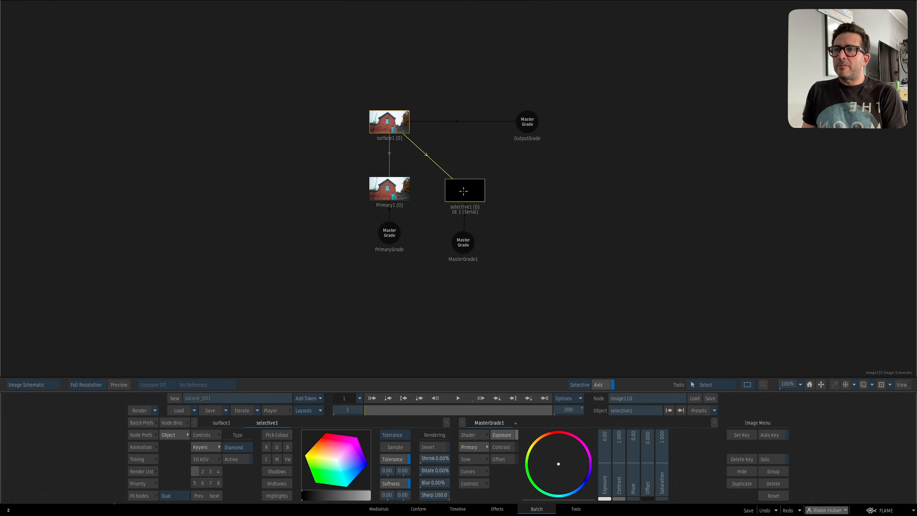
- Set the selective's keyer to Semantic with Salient analysis and activate it while viewing the house image
{"action": "key", "text": "Tab"}
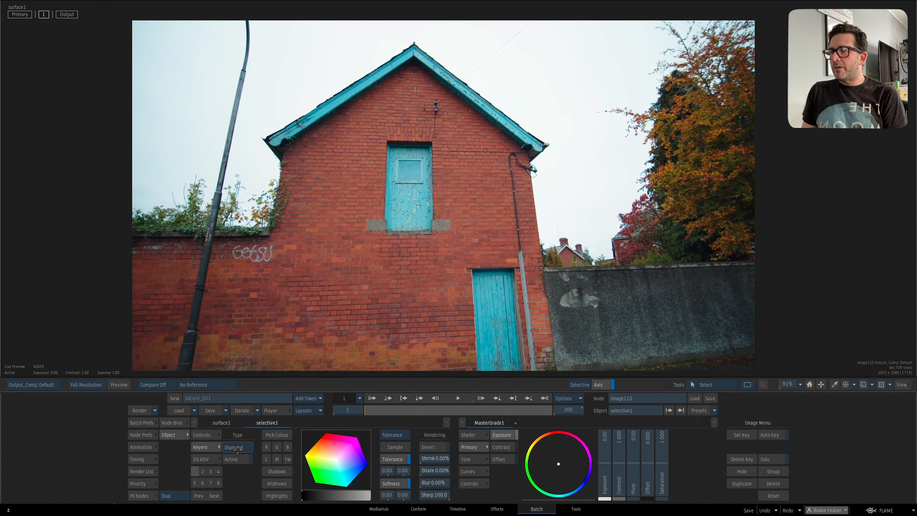
{"action": "left_click", "coordinate": [231, 445]}
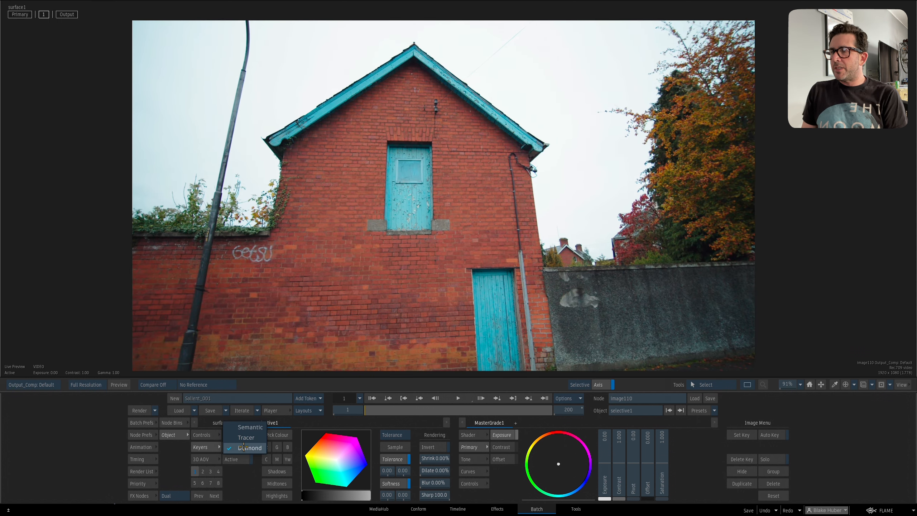
{"action": "left_click", "coordinate": [242, 427]}
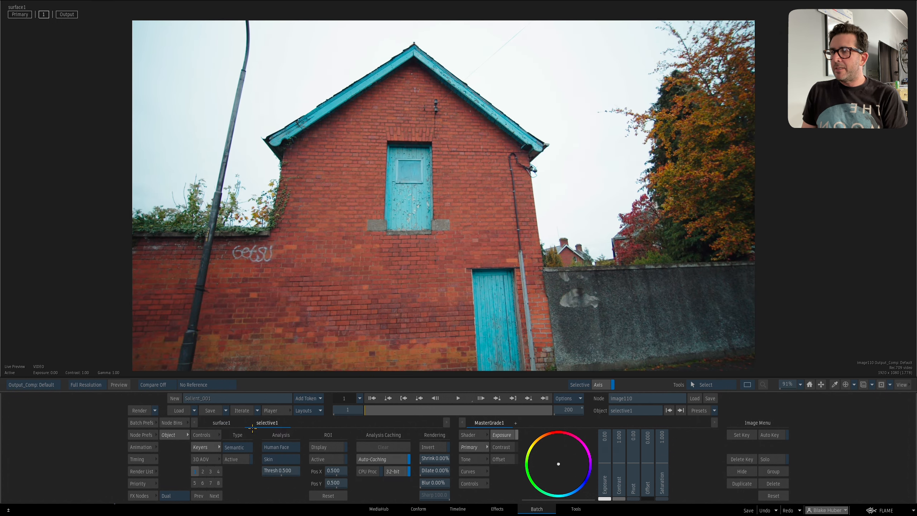
{"action": "left_click", "coordinate": [279, 447]}
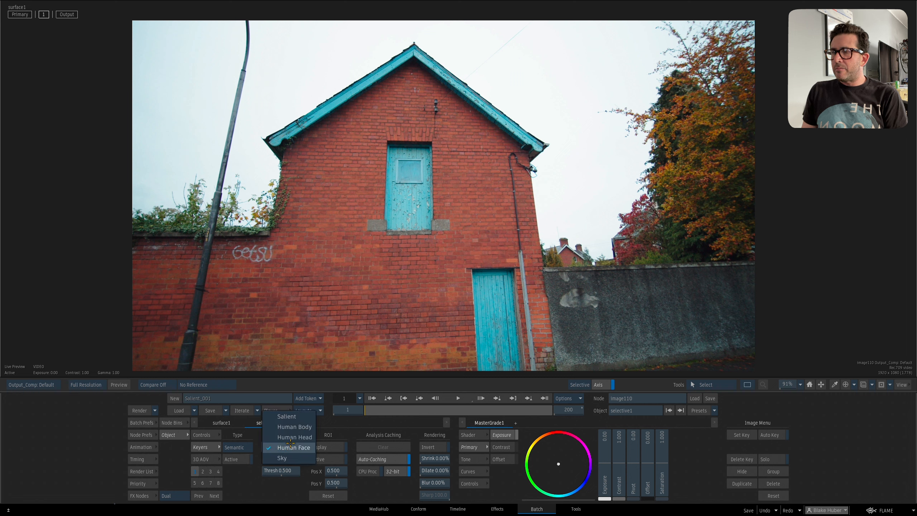
{"action": "left_click", "coordinate": [290, 417]}
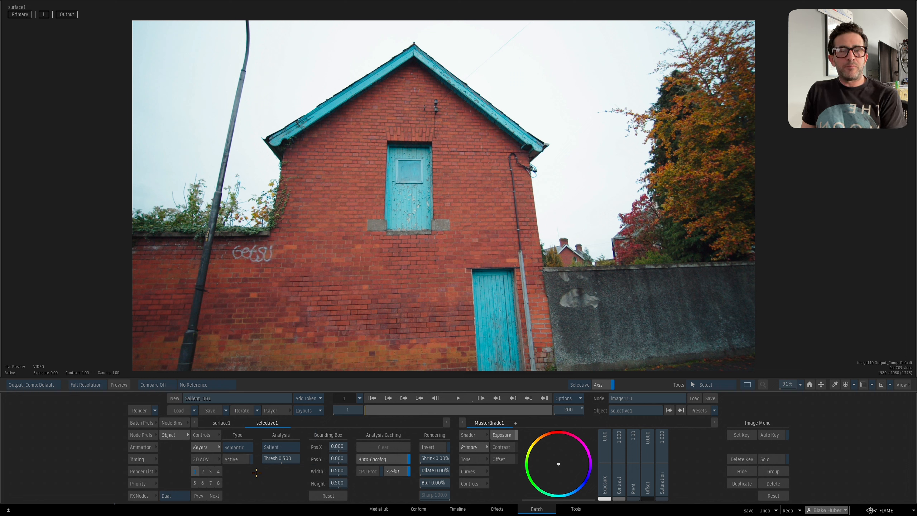
{"action": "left_click", "coordinate": [237, 462]}
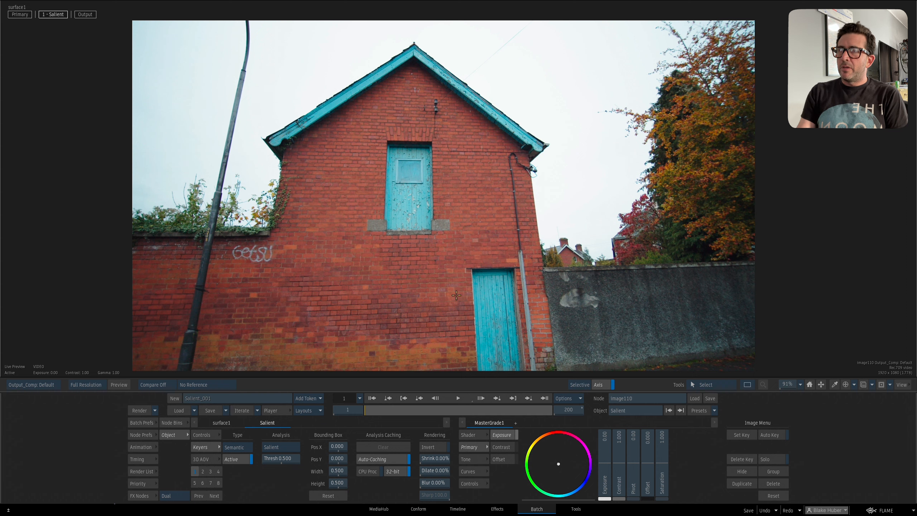
- Display the Salient selective matte and resize its bounding box to about 0.278 wide and 0.393 high
{"action": "key", "text": "F8"}
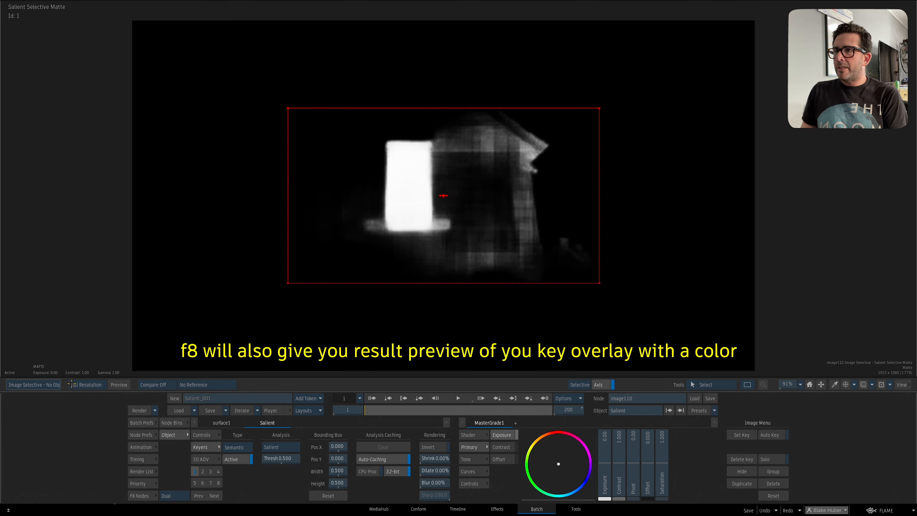
{"action": "mouse_move", "coordinate": [370, 287]}
{"action": "left_mouse_down"}
{"action": "mouse_move", "coordinate": [346, 287]}
{"action": "mouse_move", "coordinate": [360, 287]}
{"action": "left_mouse_up"}
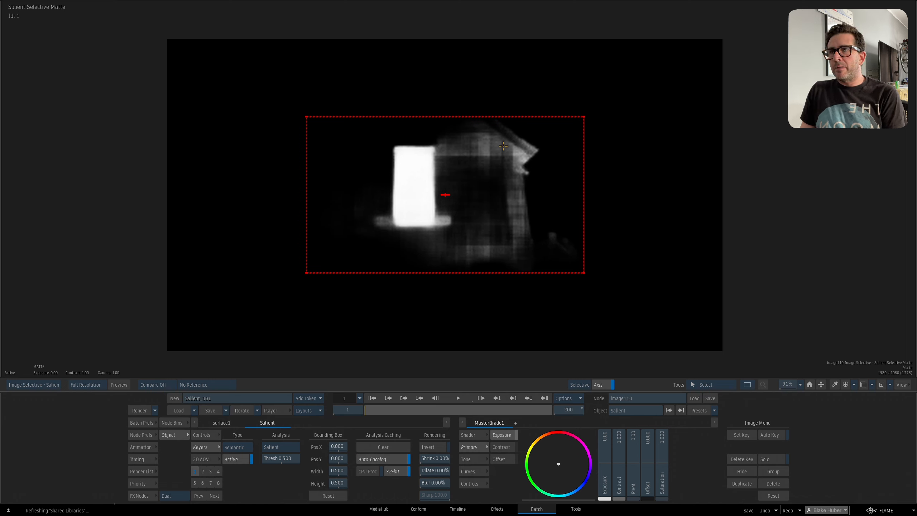
{"action": "left_click_drag", "start_coordinate": [588, 118], "coordinate": [647, 74]}
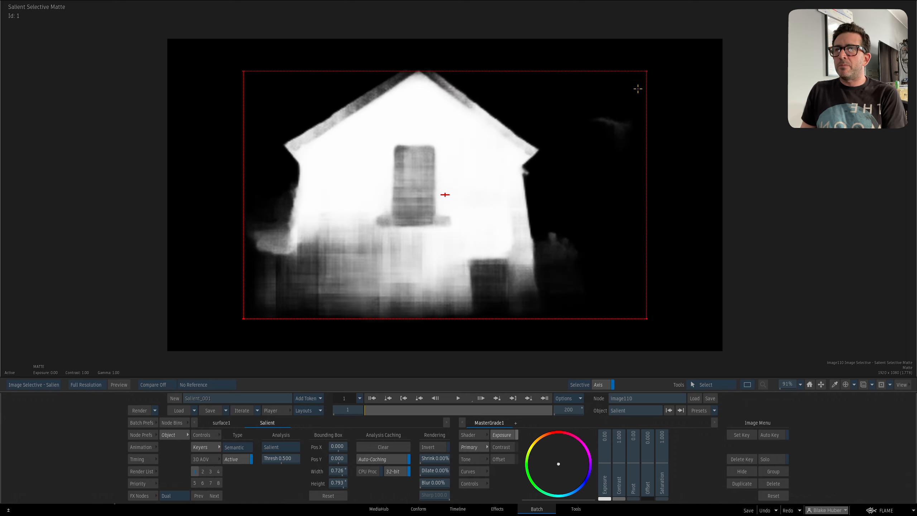
{"action": "left_click_drag", "start_coordinate": [244, 72], "coordinate": [355, 129]}
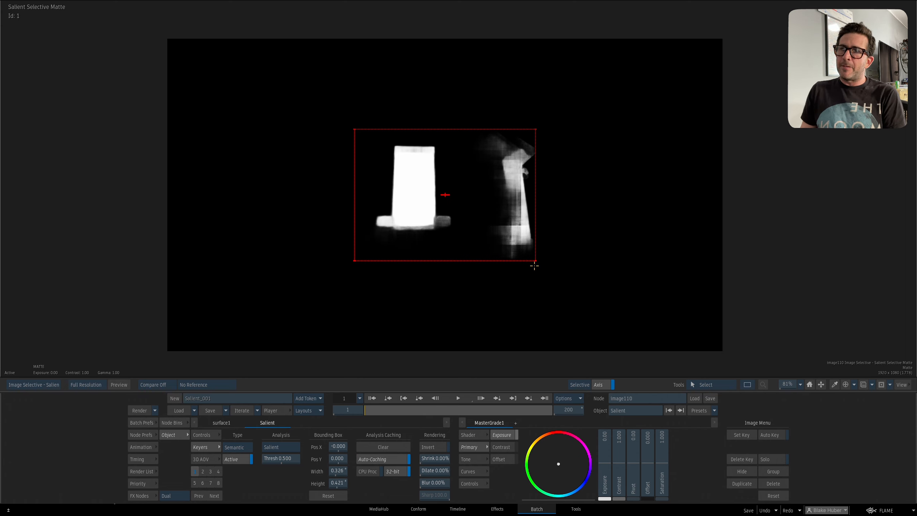
{"action": "left_click_drag", "start_coordinate": [534, 266], "coordinate": [522, 256]}
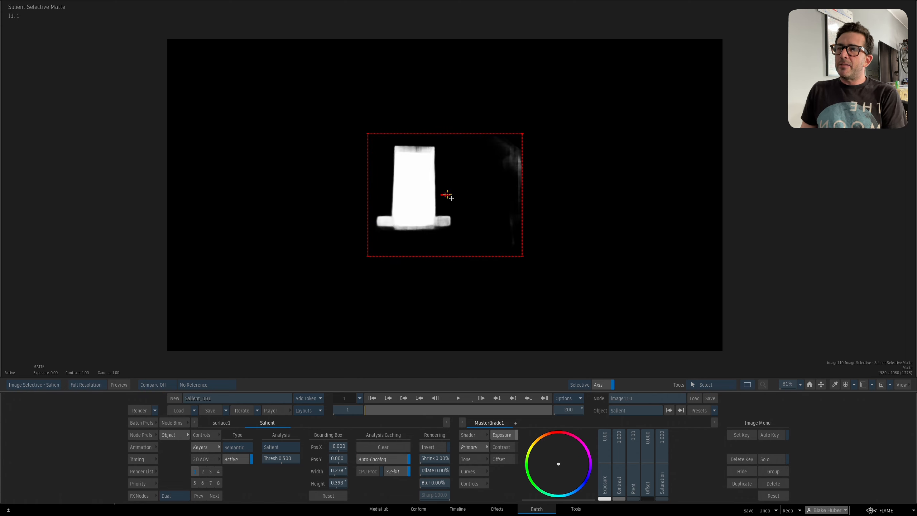
- Centre the bounding box on the upper door at about X -0.052, Y 0.018, sized about 0.252 by 0.352
{"action": "left_click_drag", "start_coordinate": [447, 198], "coordinate": [419, 192]}
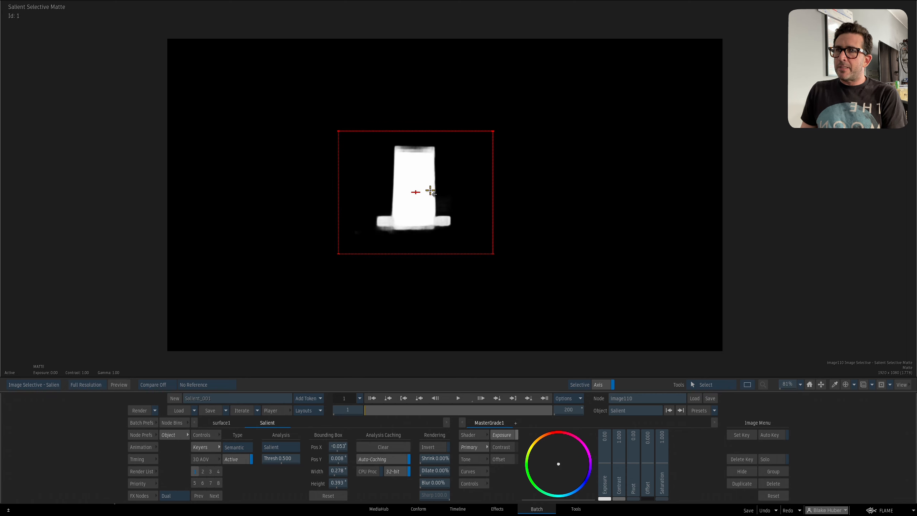
{"action": "left_click_drag", "start_coordinate": [492, 132], "coordinate": [494, 125]}
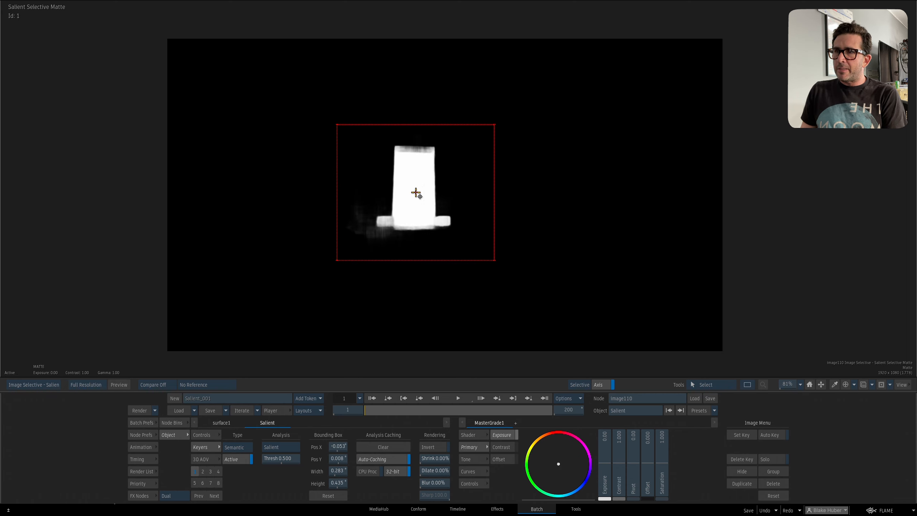
{"action": "left_click_drag", "start_coordinate": [494, 260], "coordinate": [487, 247]}
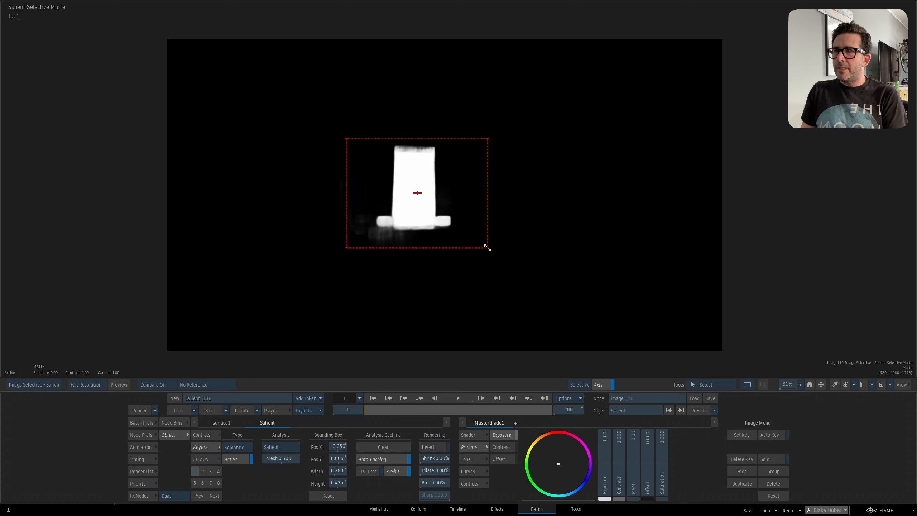
{"action": "left_click_drag", "start_coordinate": [416, 192], "coordinate": [422, 190]}
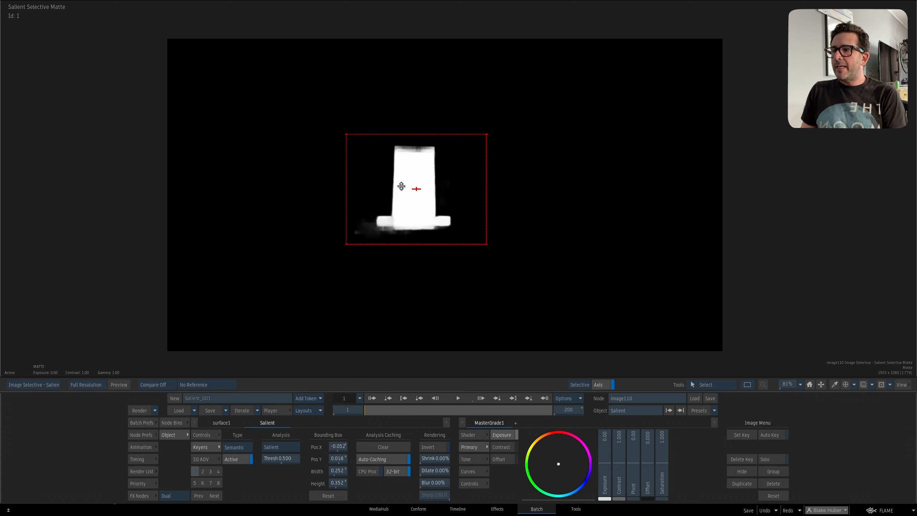
- Try shifting the bounding box off the upper door, then refit it at about X -0.055, Y 0.018, sized 0.268 by 0.371
{"action": "left_click_drag", "start_coordinate": [275, 459], "coordinate": [285, 469]}
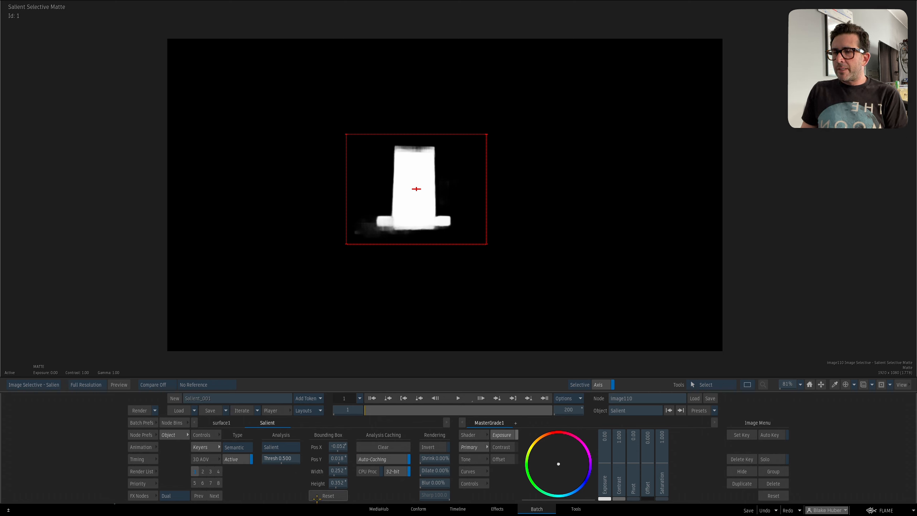
{"action": "left_click_drag", "start_coordinate": [484, 136], "coordinate": [485, 136]}
{"action": "left_click_drag", "start_coordinate": [342, 446], "coordinate": [313, 426]}
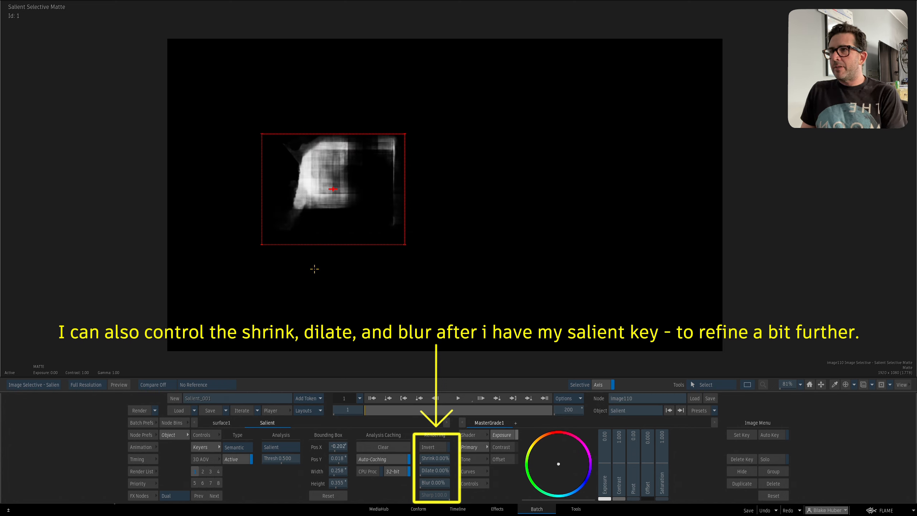
{"action": "left_click_drag", "start_coordinate": [331, 193], "coordinate": [412, 193]}
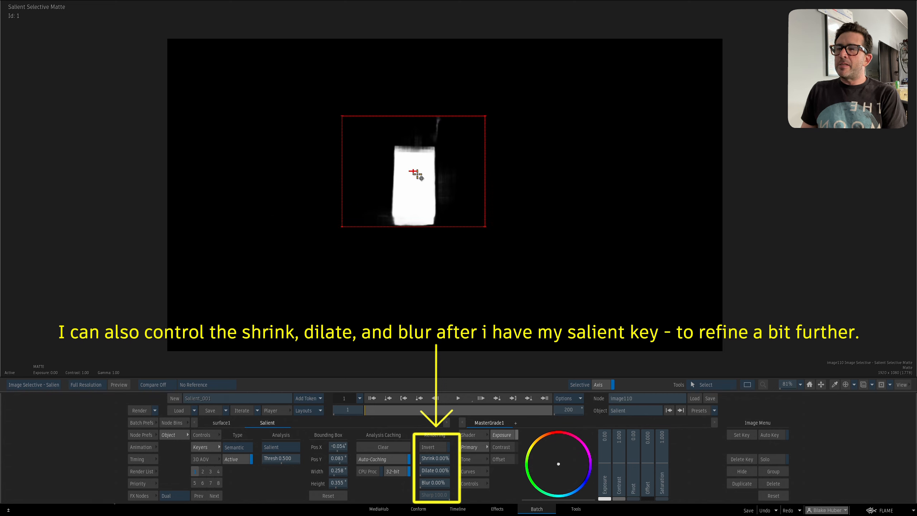
{"action": "left_click_drag", "start_coordinate": [488, 133], "coordinate": [490, 131]}
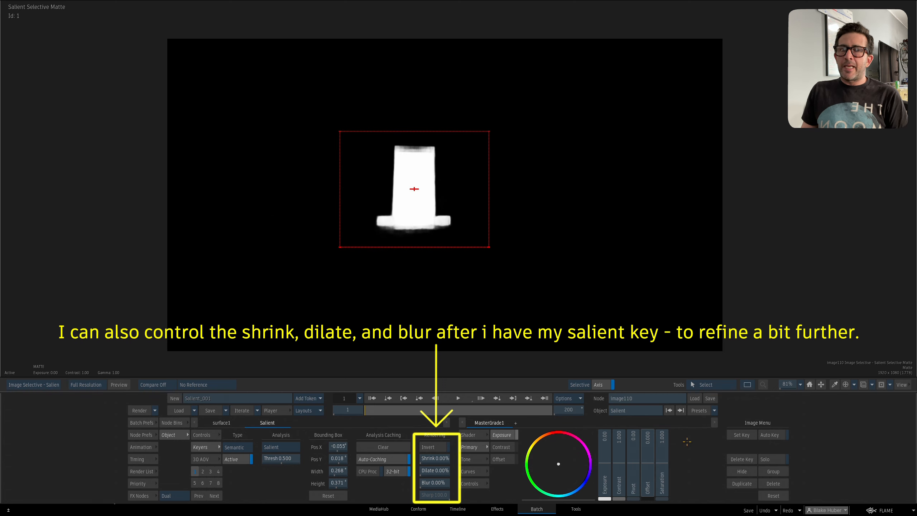
- Enable Auto Key and, at frame 140, lower the bounding box to about Y -0.028 so it surrounds the upper door
{"action": "left_click", "coordinate": [769, 434]}
{"action": "left_click_drag", "start_coordinate": [389, 409], "coordinate": [495, 406]}
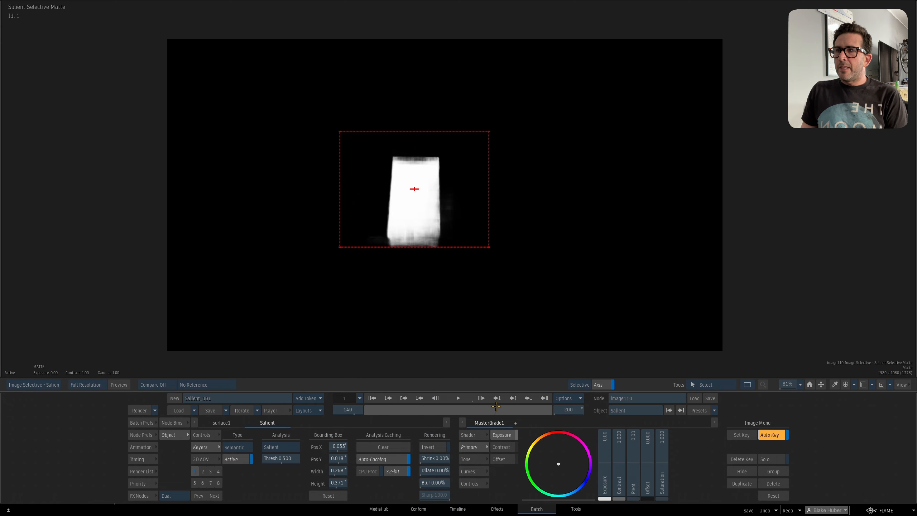
{"action": "left_click_drag", "start_coordinate": [426, 193], "coordinate": [426, 208]}
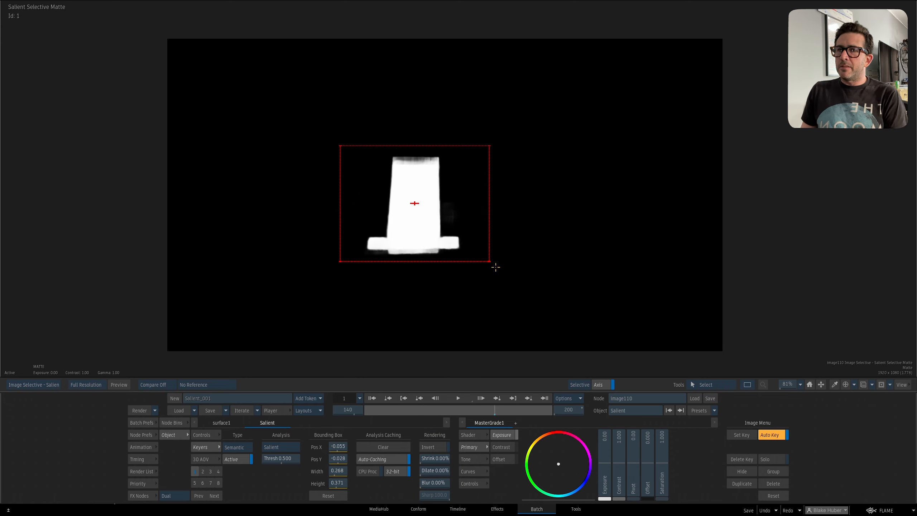
- At frame 200, lower the bounding box to about Y -0.046 and enlarge it to about 0.274 by 0.412
{"action": "left_click_drag", "start_coordinate": [498, 409], "coordinate": [571, 415]}
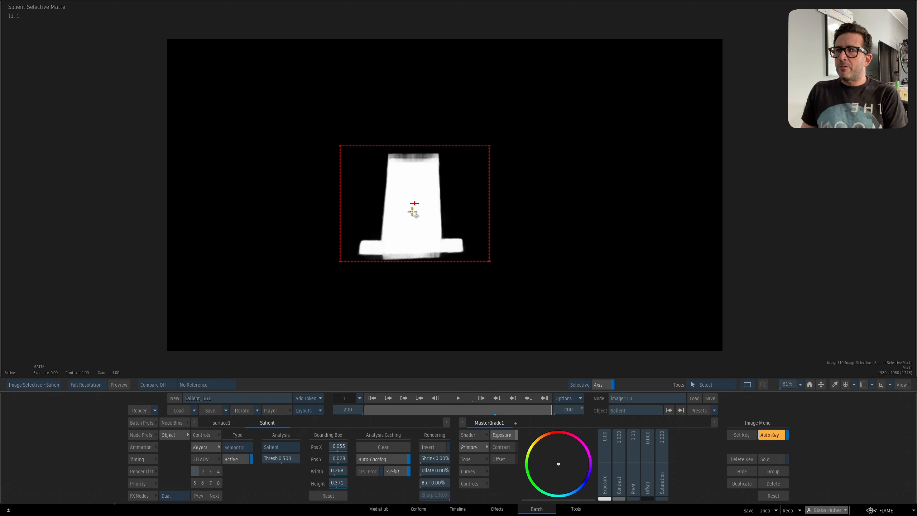
{"action": "left_click_drag", "start_coordinate": [413, 212], "coordinate": [413, 218]}
{"action": "left_click_drag", "start_coordinate": [490, 152], "coordinate": [488, 145]}
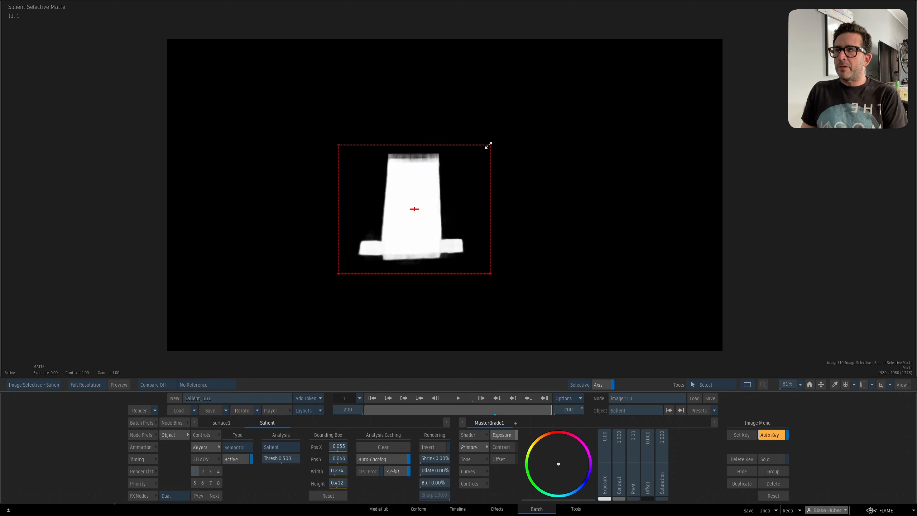